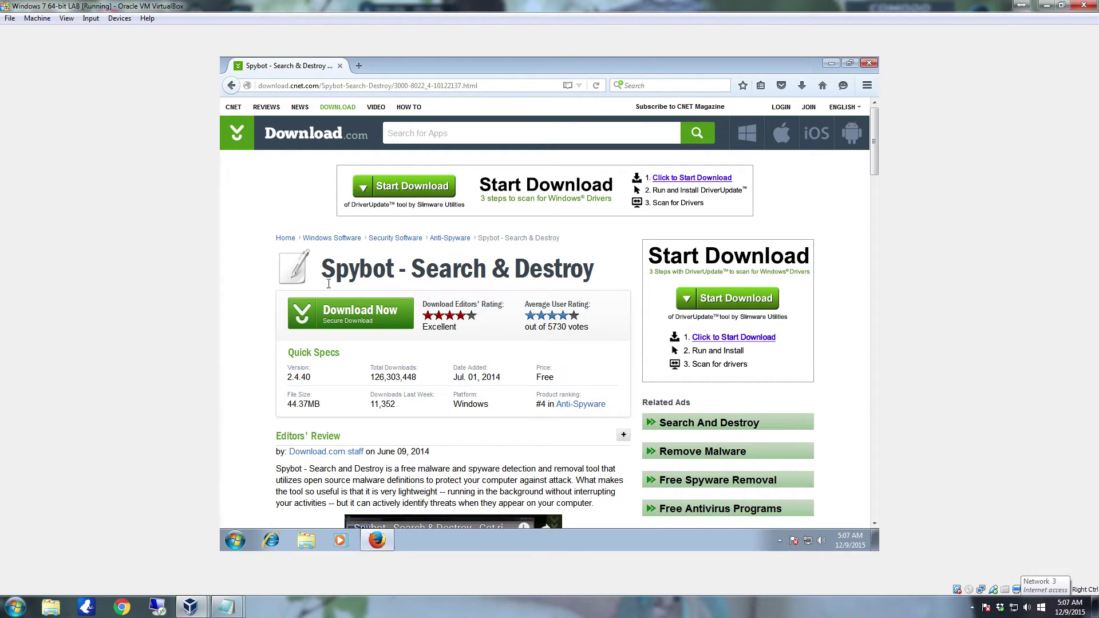
Download the Spybot installer spybot-2.4.exe from Download.com and save it to disk
click(374, 314)
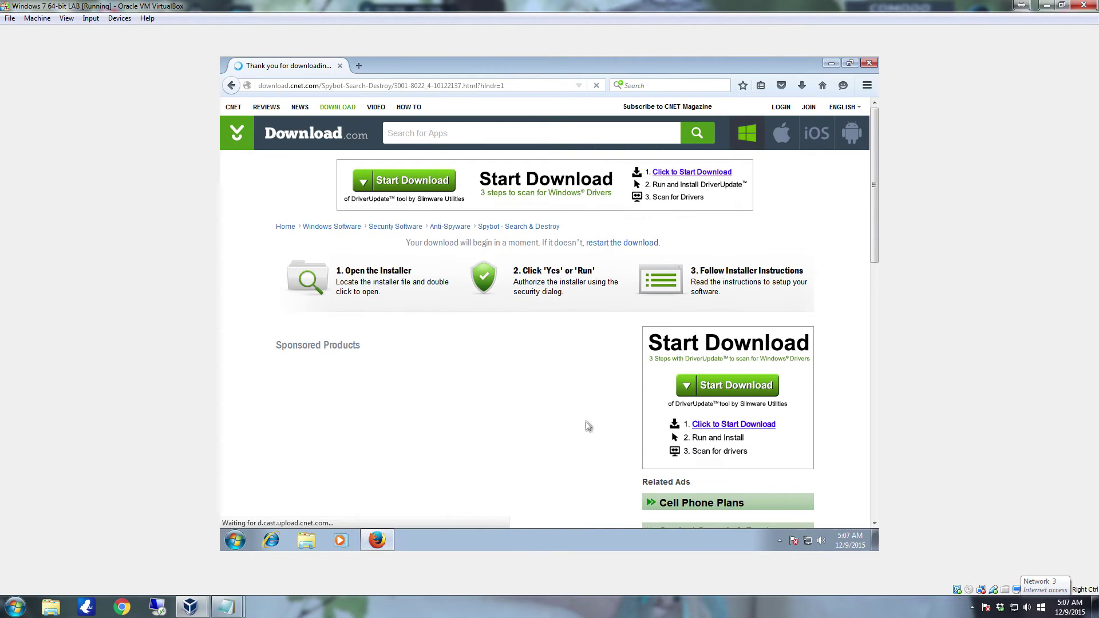
click(605, 243)
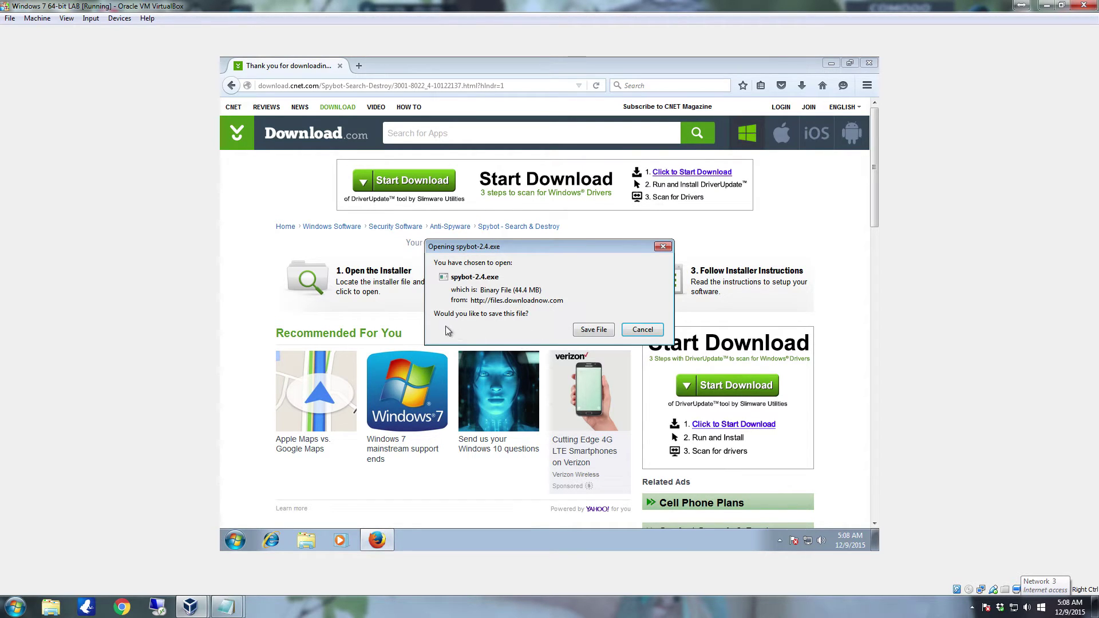
click(592, 332)
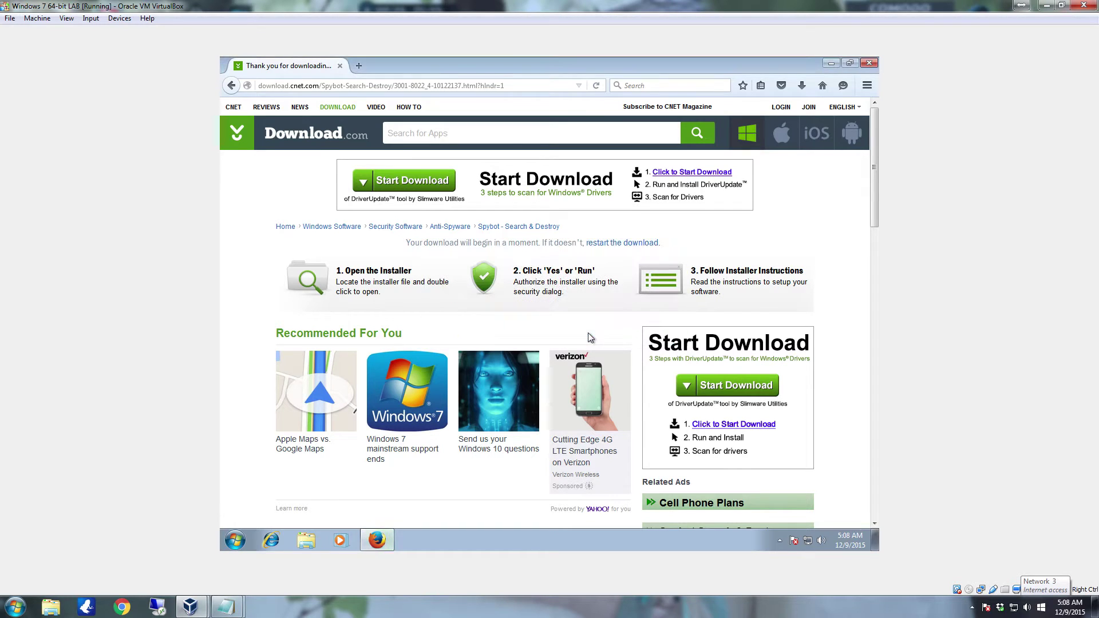
click(803, 86)
Launch spybot-2.4.exe, approve the security warning and UAC prompt, and minimize Firefox
click(525, 271)
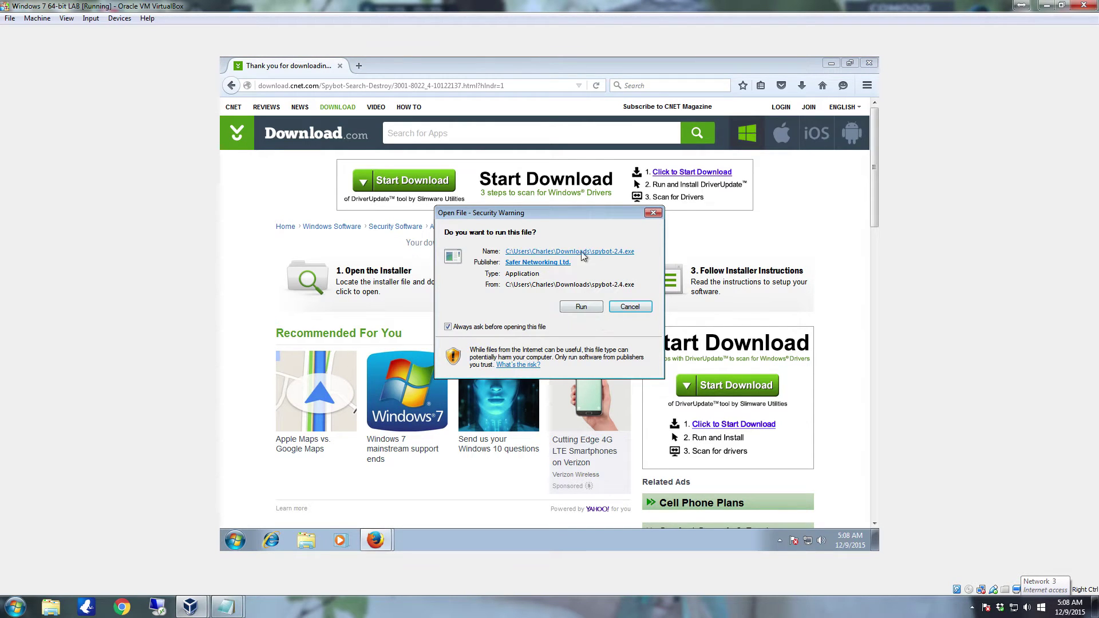
click(580, 308)
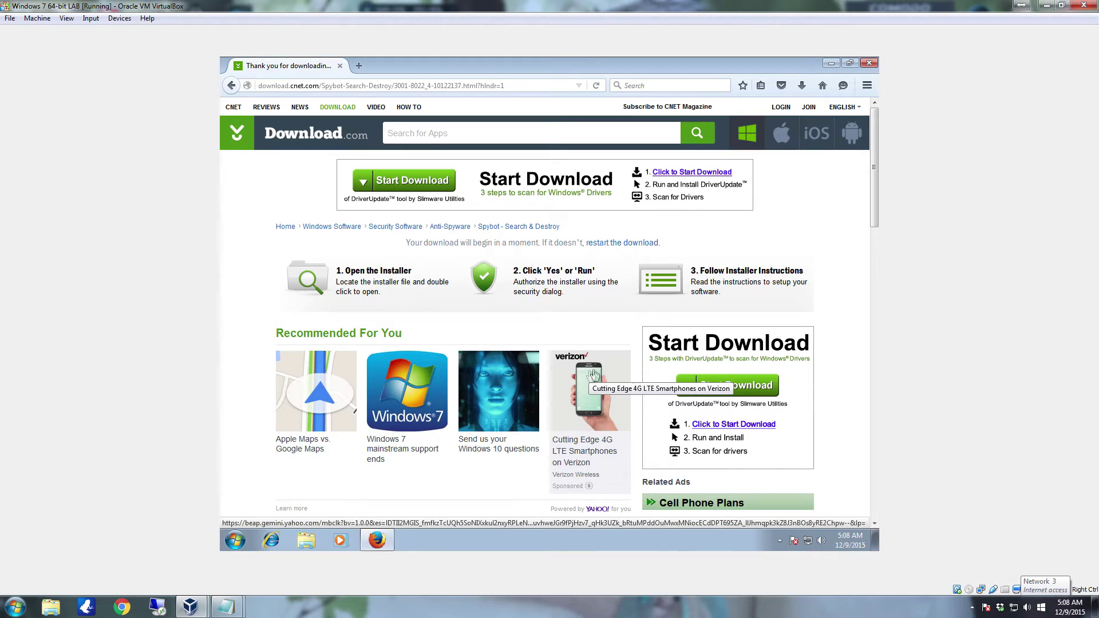
click(589, 246)
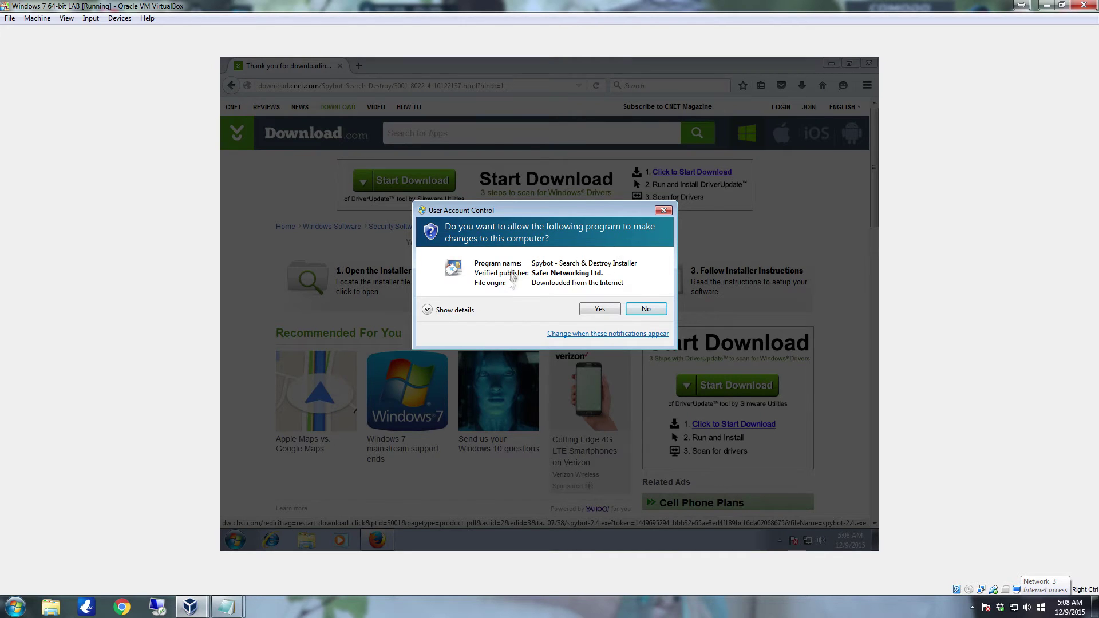
click(592, 309)
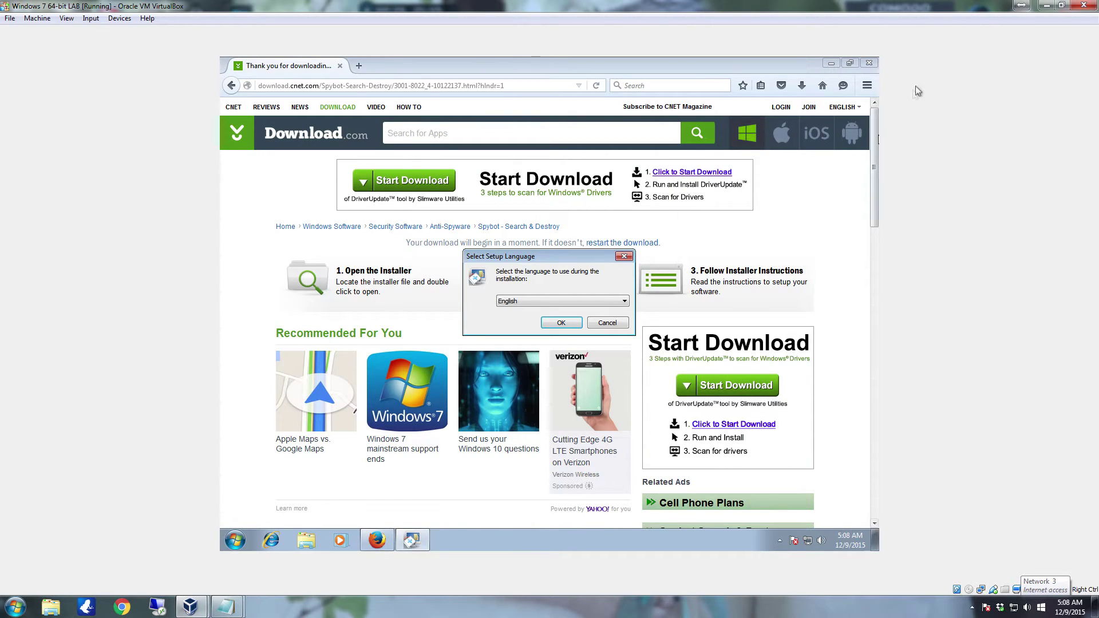
click(831, 63)
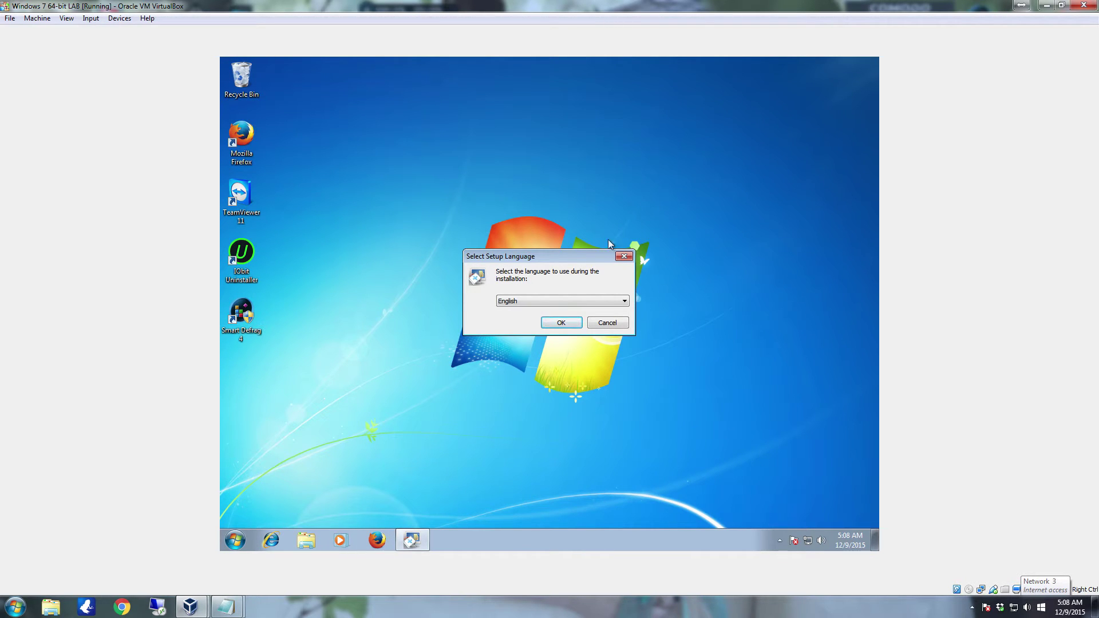
Choose English as setup language, keep personal use and automatic protection mode
click(574, 325)
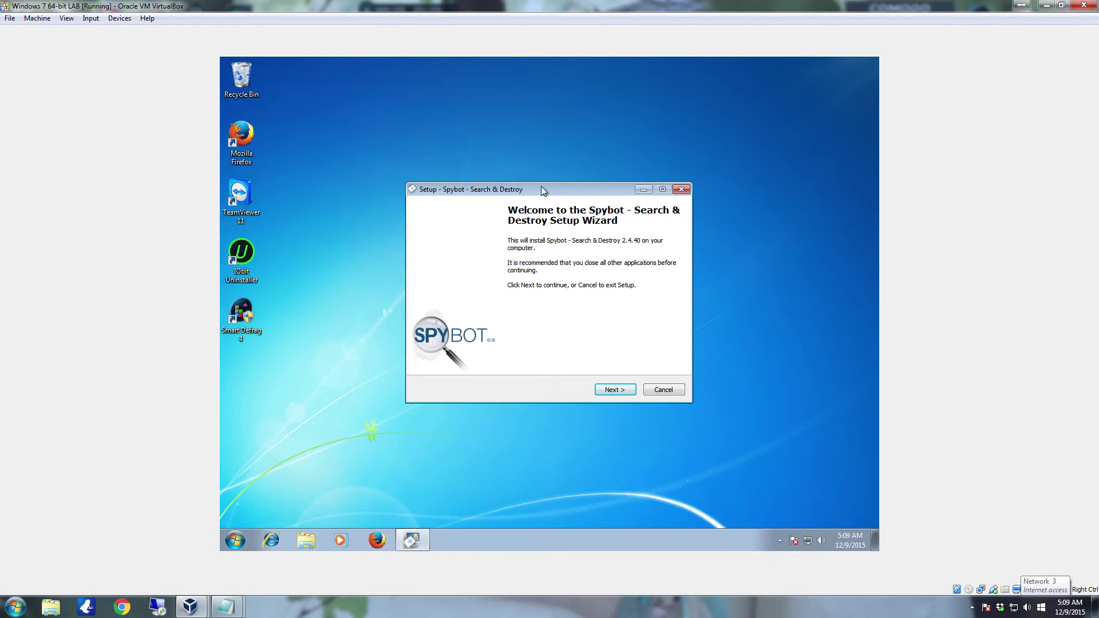
click(610, 391)
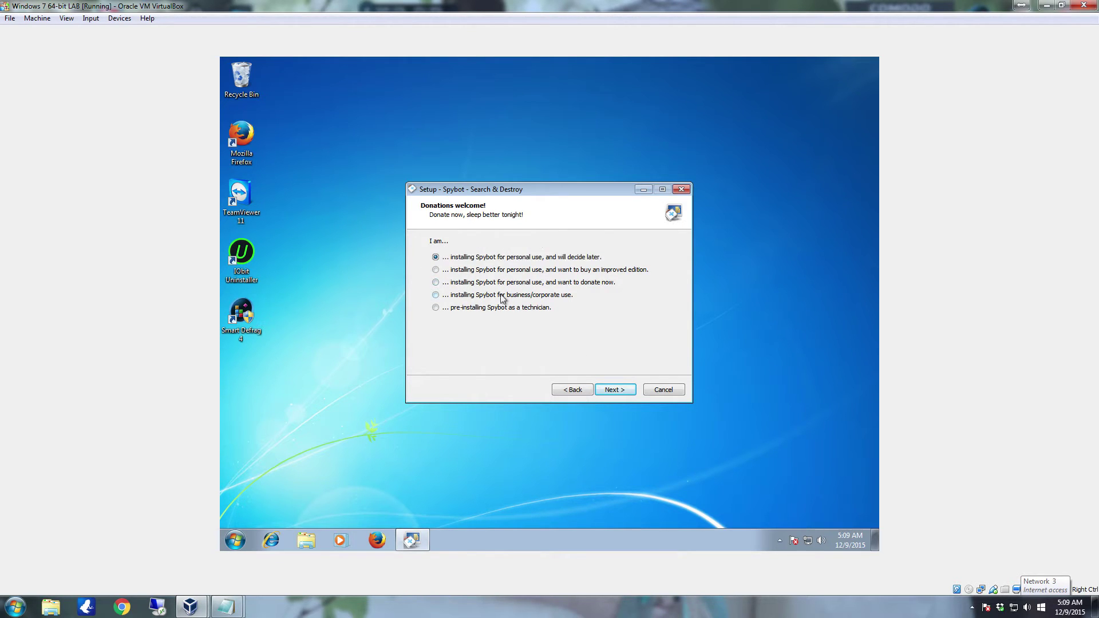
click(615, 390)
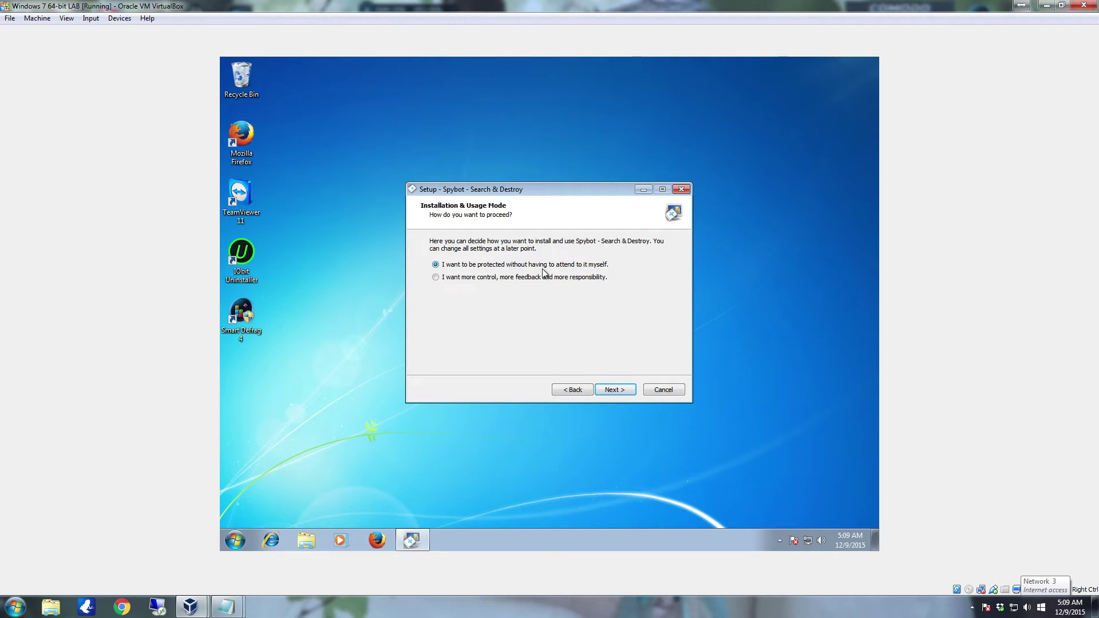
click(618, 393)
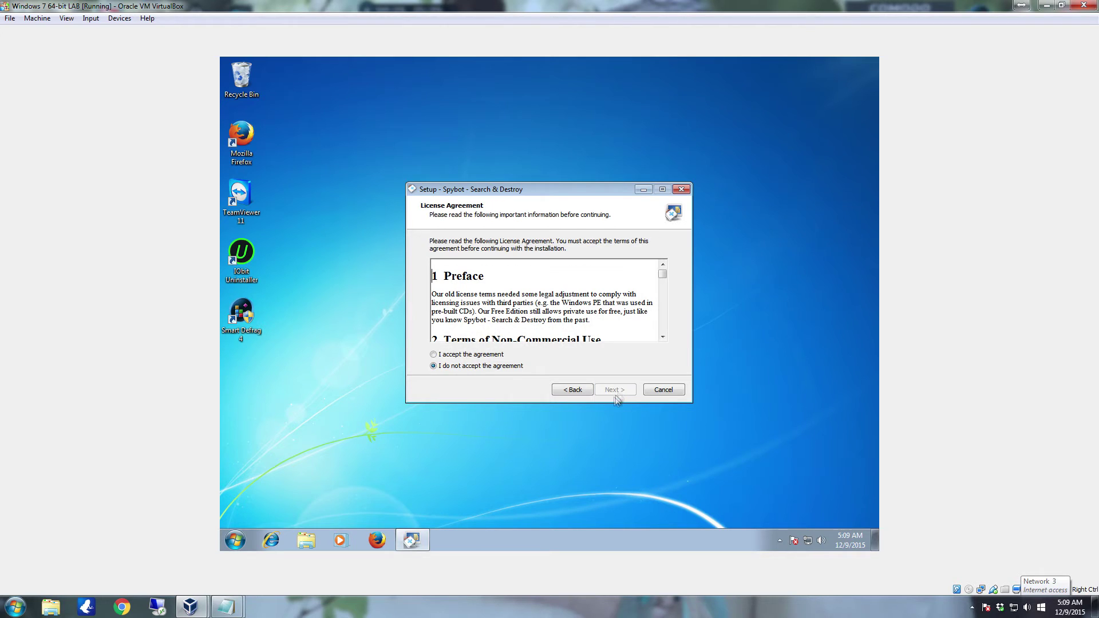
Accept the license agreement, install Spybot, and finish the setup wizard
click(468, 355)
click(613, 389)
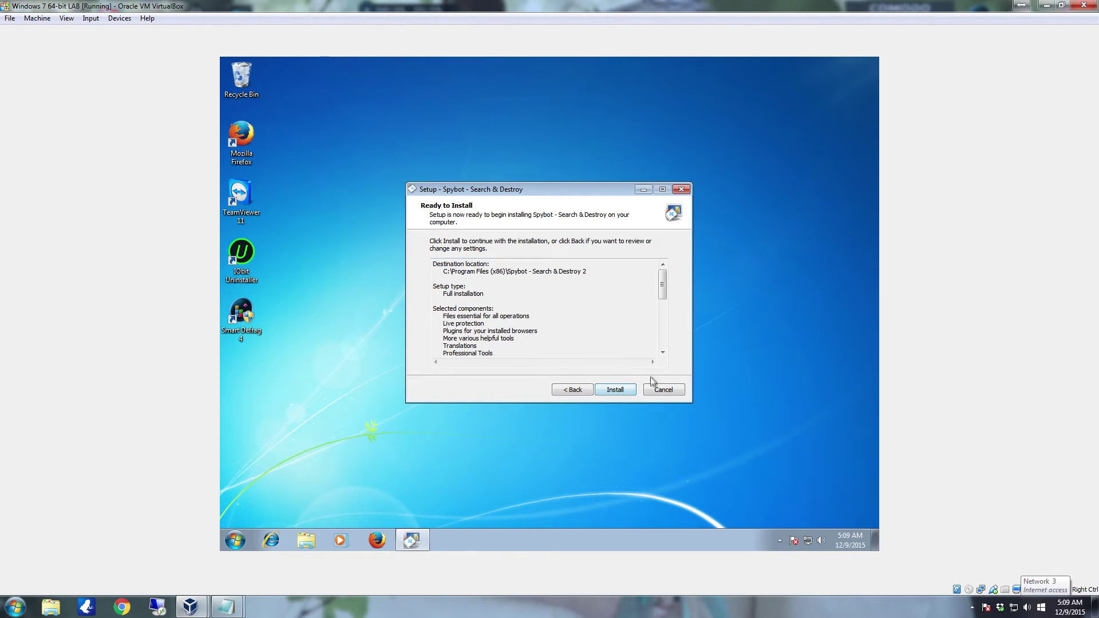
click(619, 389)
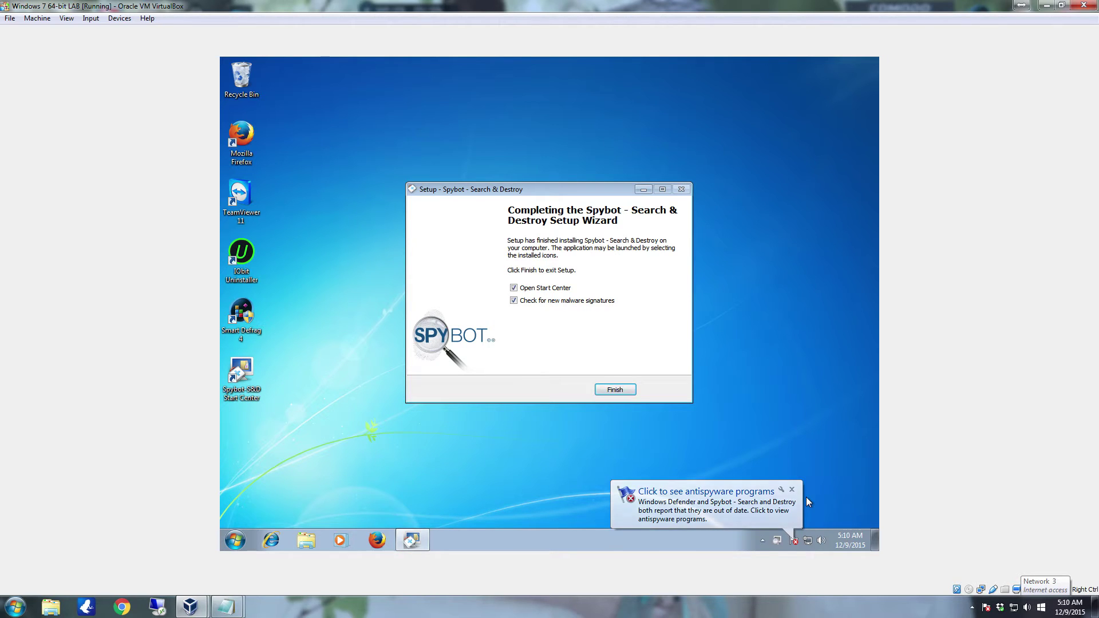
click(792, 490)
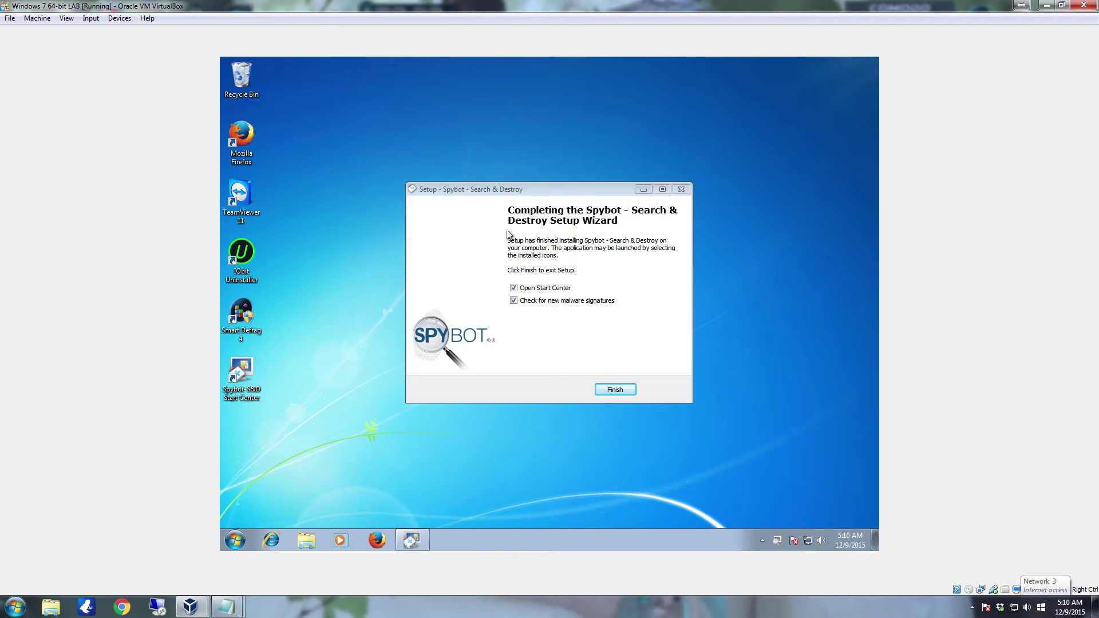
click(623, 392)
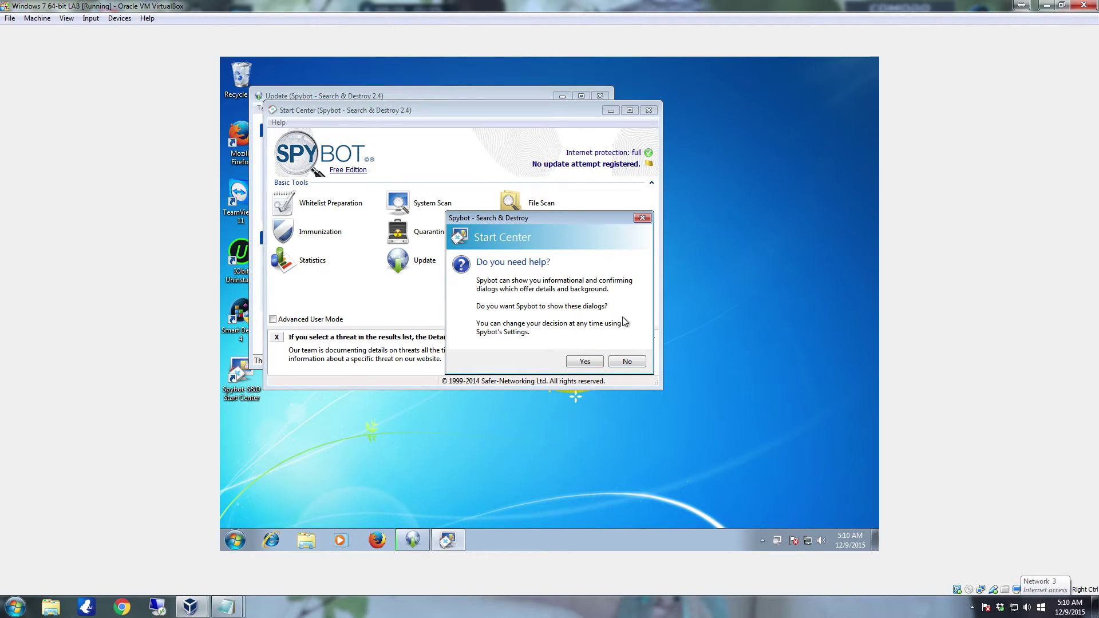
Answer Yes to showing help dialogs and cancel creating a file whitelist
click(590, 363)
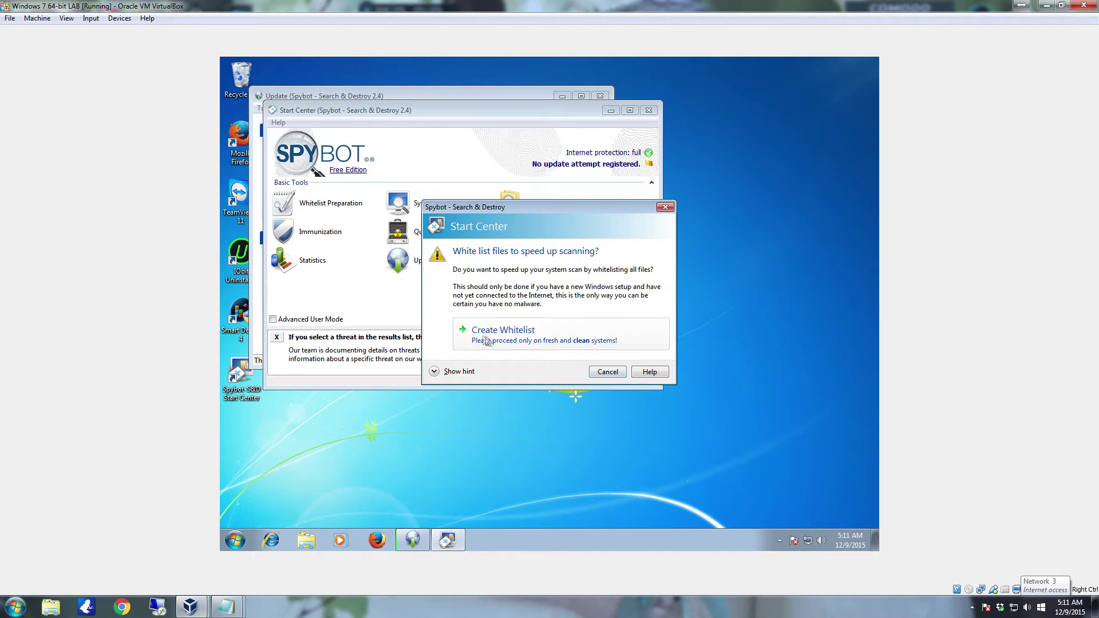
click(607, 372)
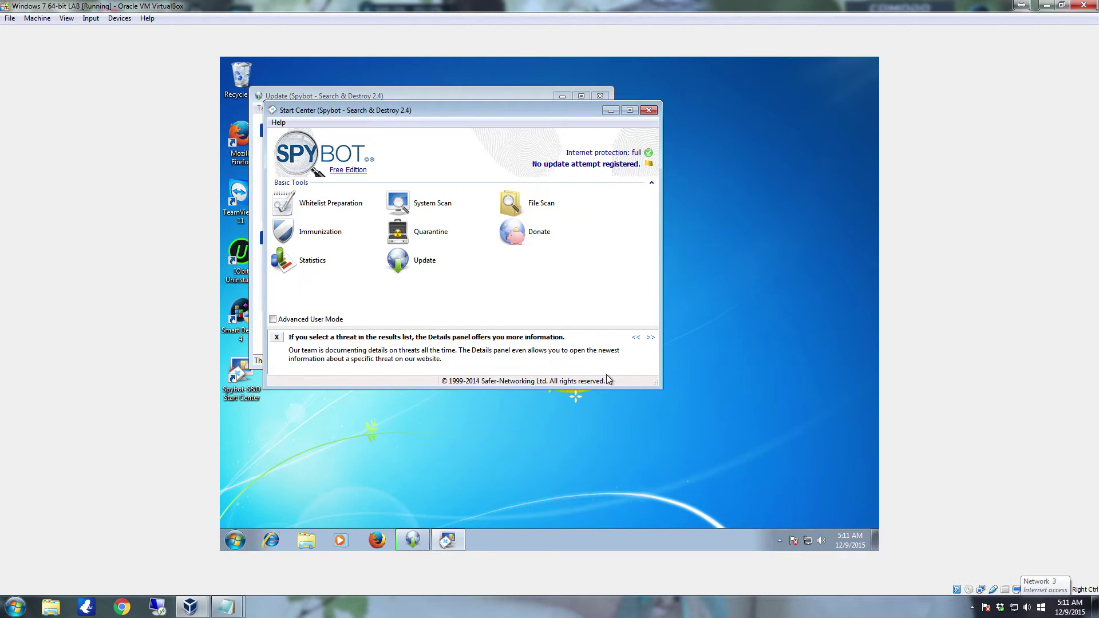
Install the latest signature updates (122 updates) and close the Update window
click(435, 93)
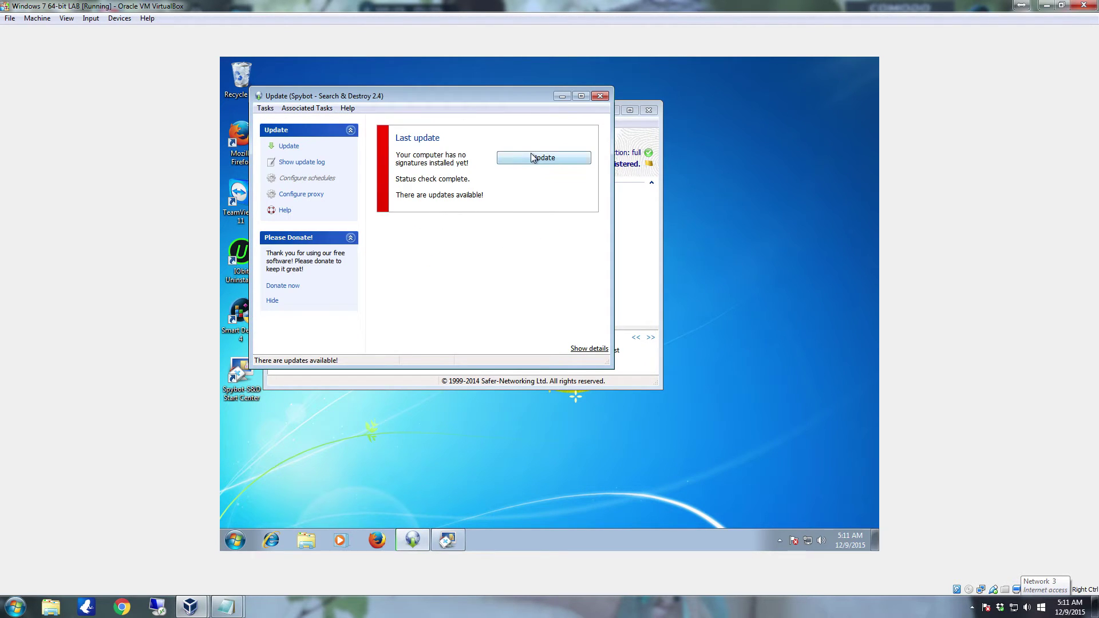
click(533, 158)
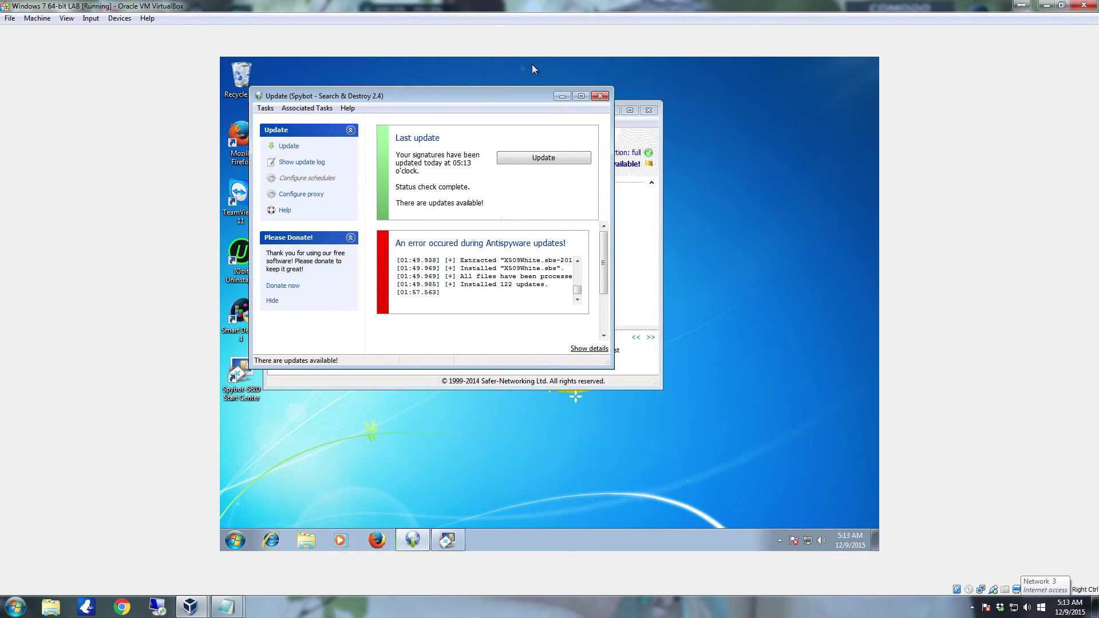
click(600, 96)
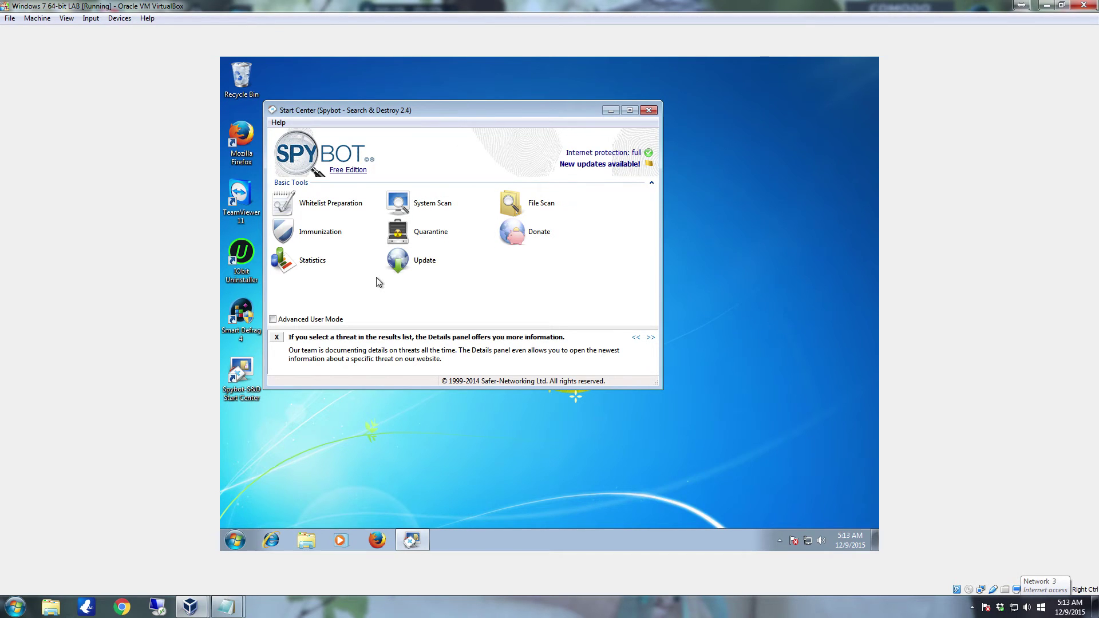
Run Immunization as administrator with Full Immunization and apply it to all 188827 unprotected entries
click(330, 238)
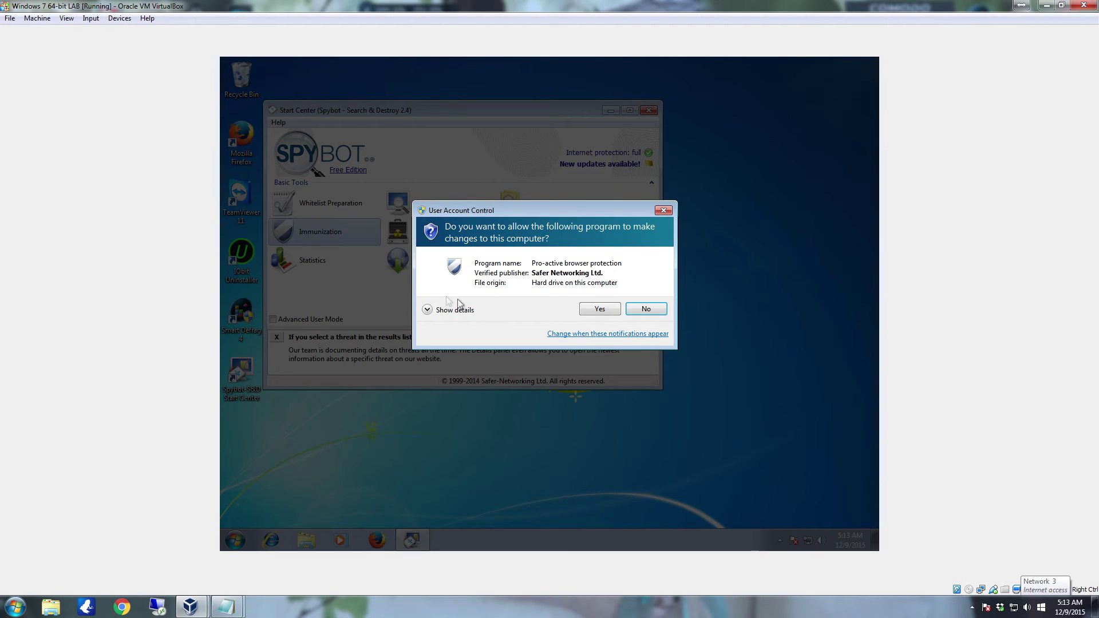
click(599, 309)
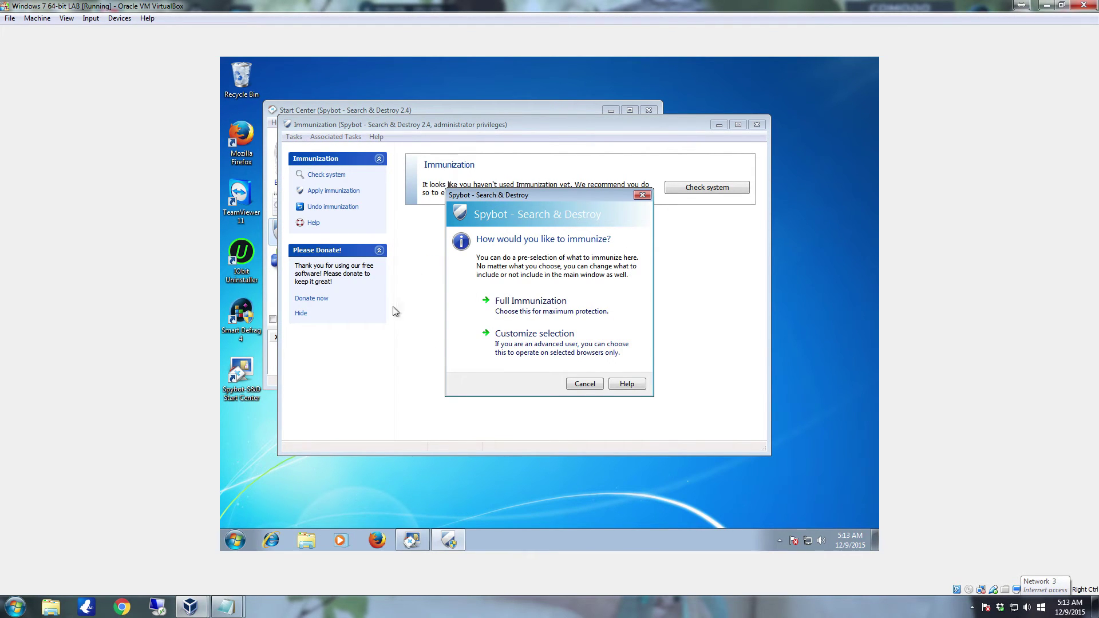
click(548, 318)
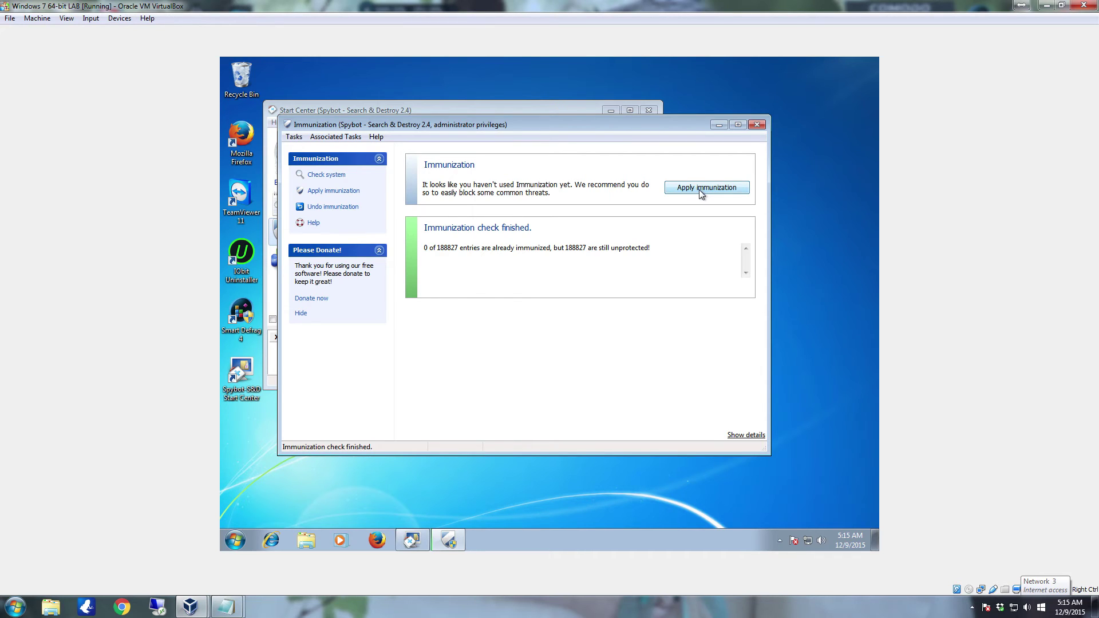
click(699, 190)
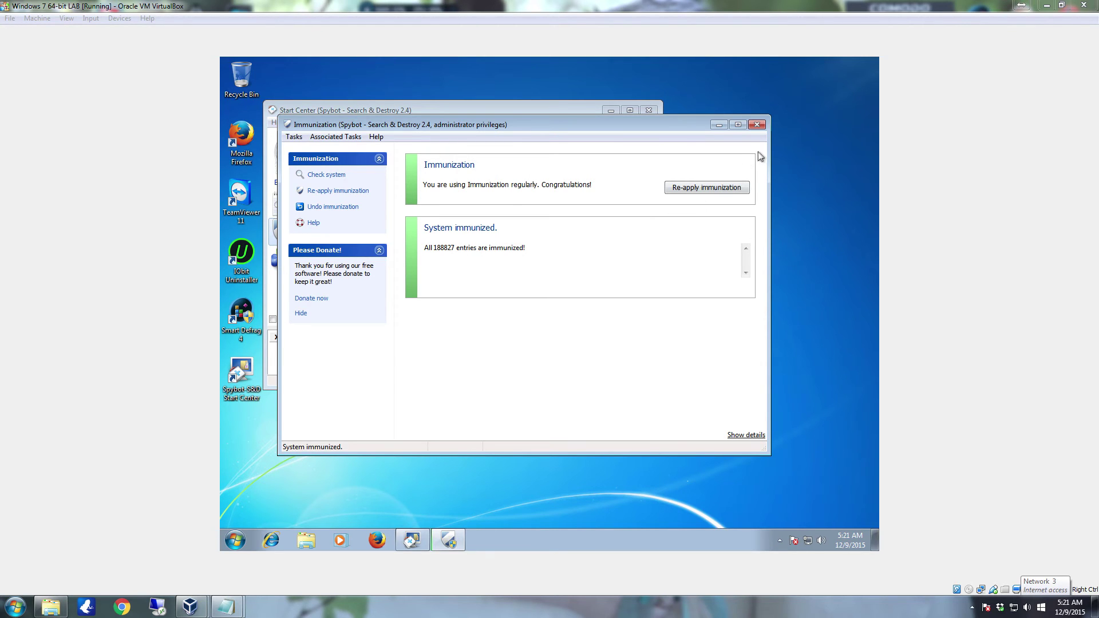
Close the finished Immunization window and launch System Scan from the Start Center
click(756, 124)
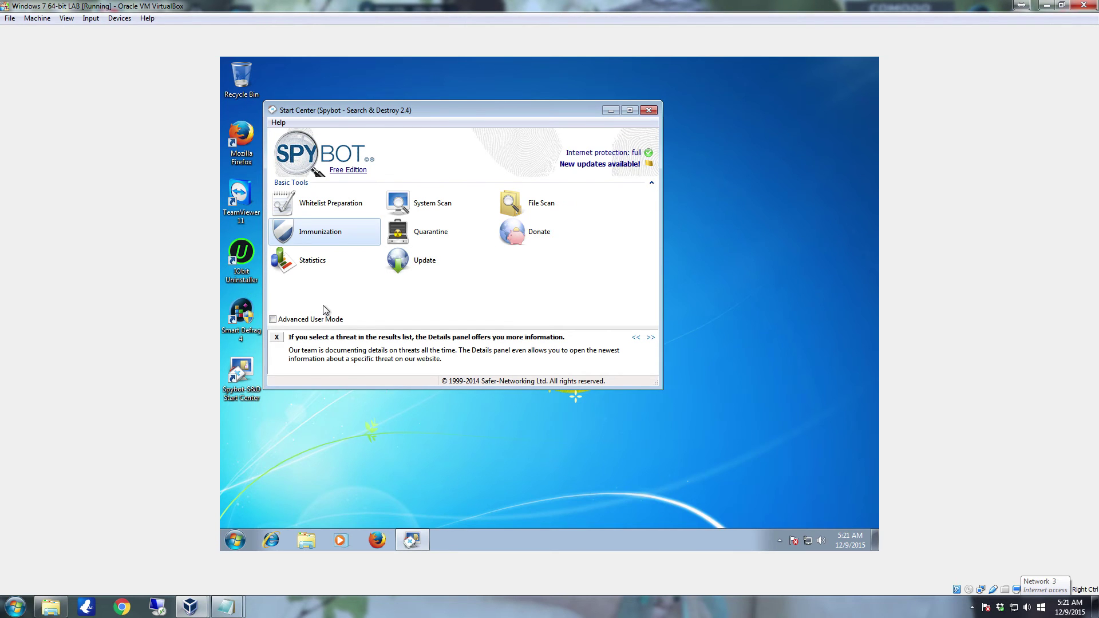
click(430, 202)
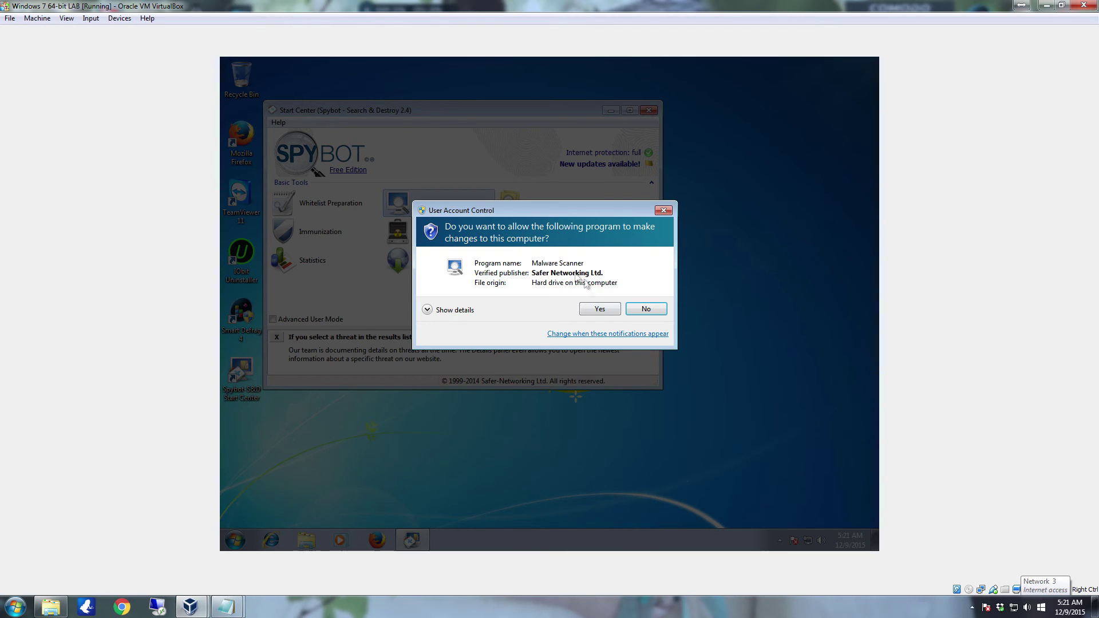
Allow the Malware Scanner admin rights, dismiss the third-party cookie notice, and start a full system scan
click(597, 310)
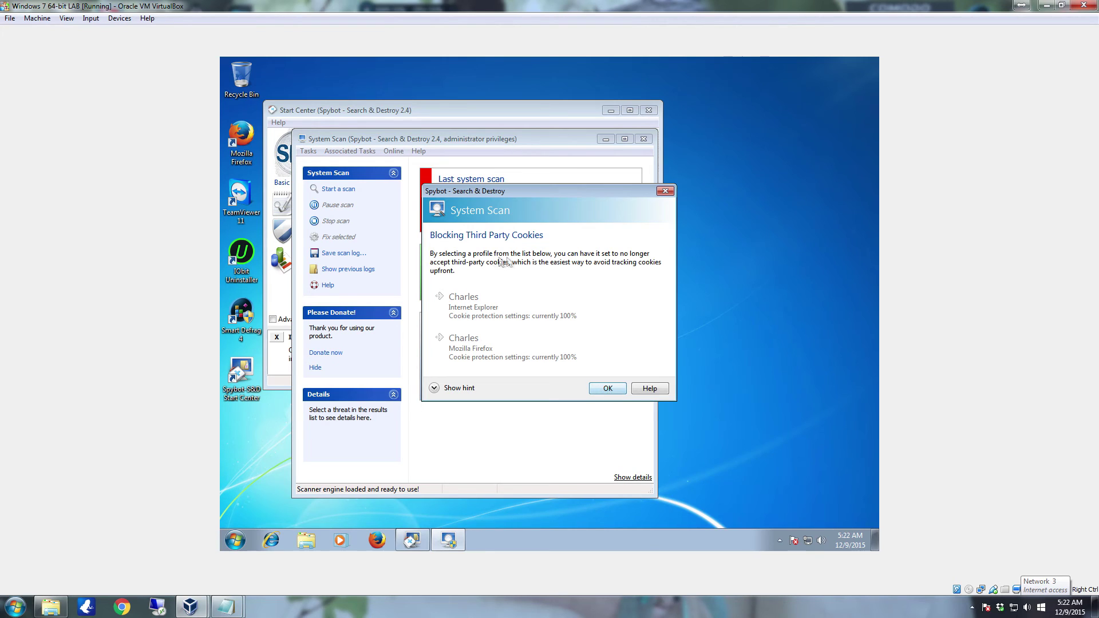
click(608, 389)
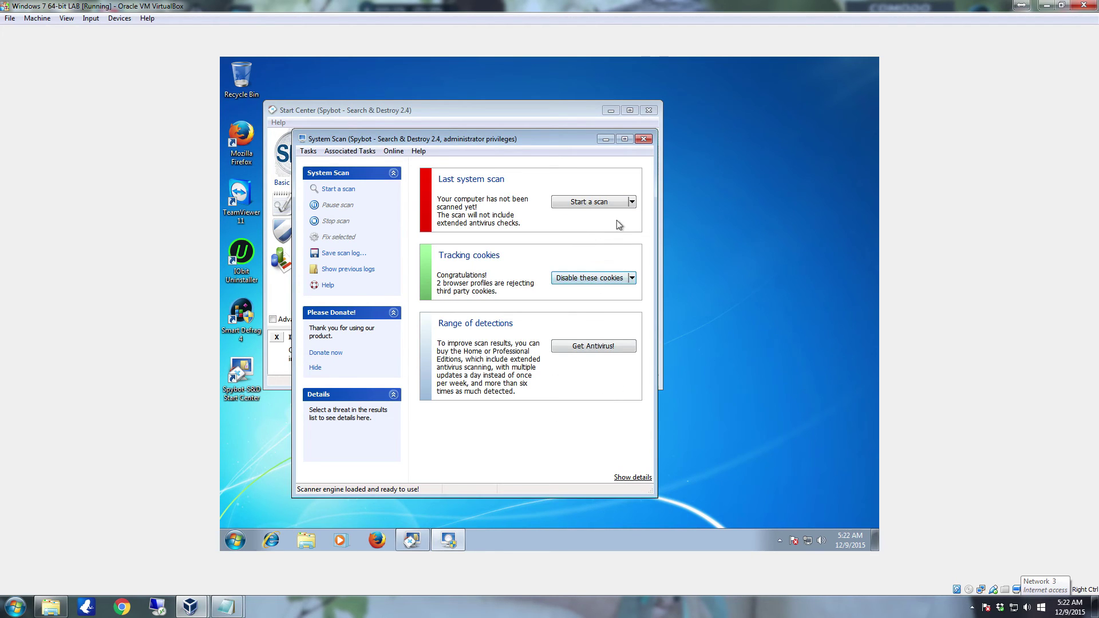
click(606, 203)
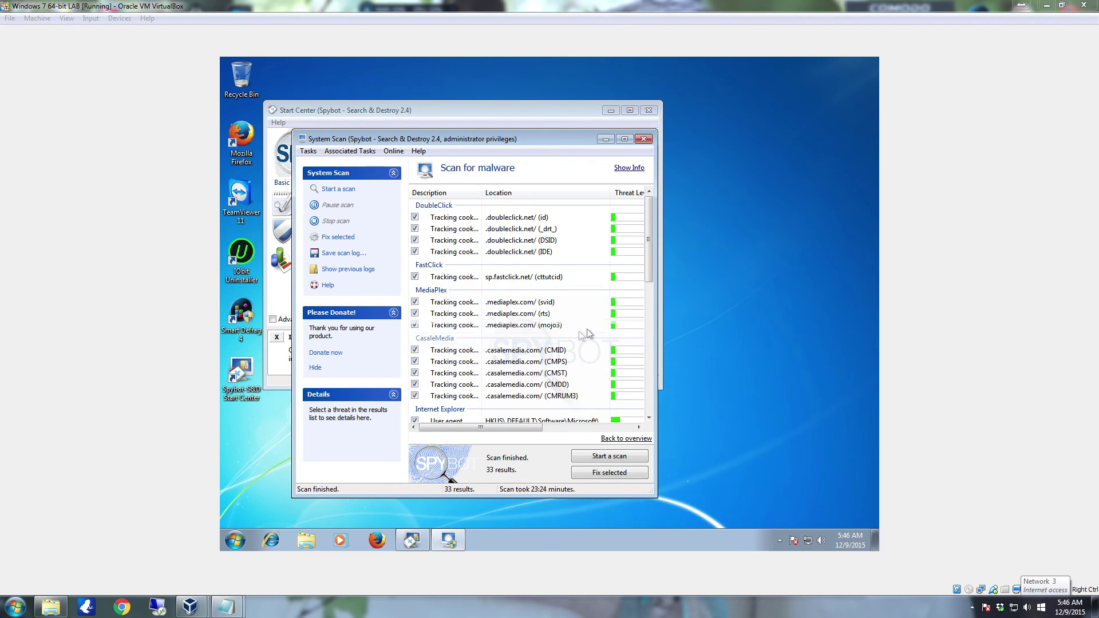
scroll(653, 253, down, 1)
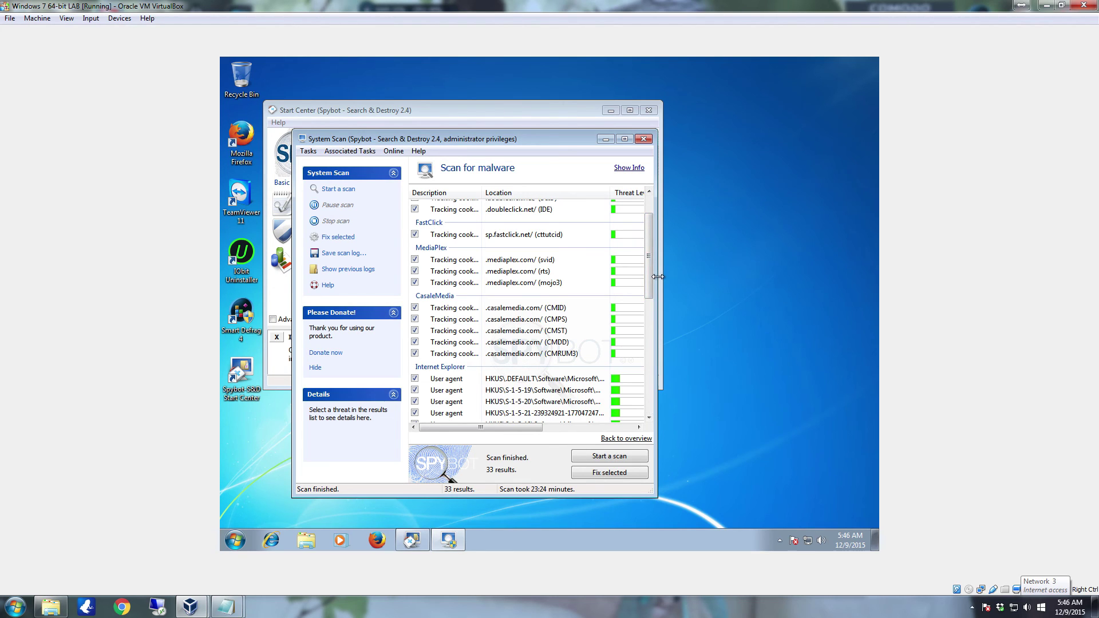
drag(648, 276, 645, 304)
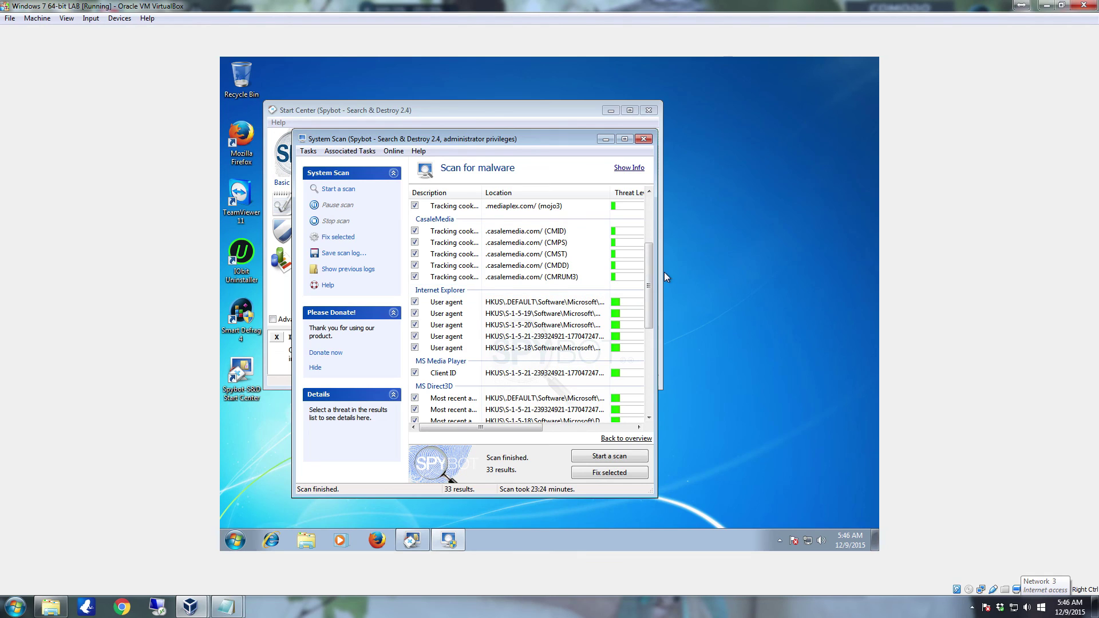
drag(650, 277, 649, 323)
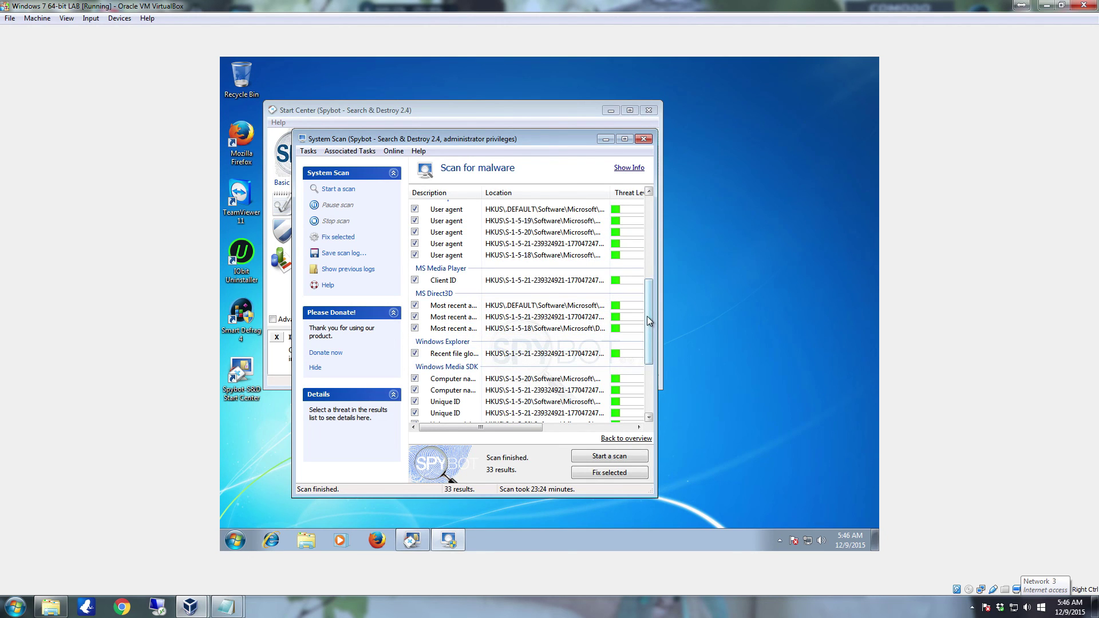
drag(650, 322, 636, 379)
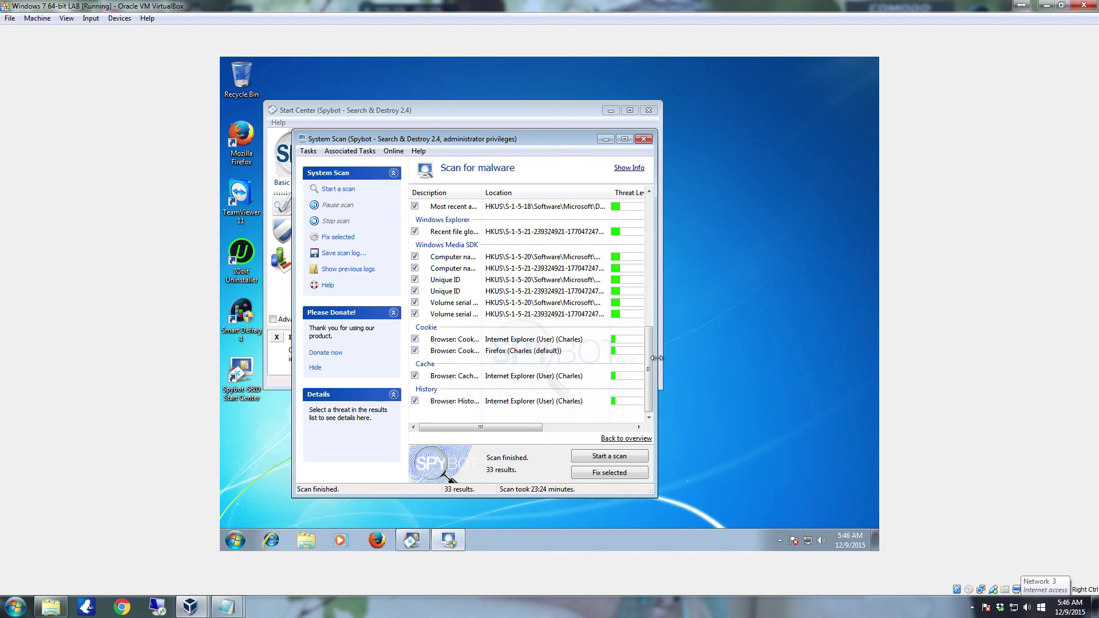
click(648, 269)
Fix all 33 checked findings, mostly tracking cookies, and close the System Scan window
click(647, 269)
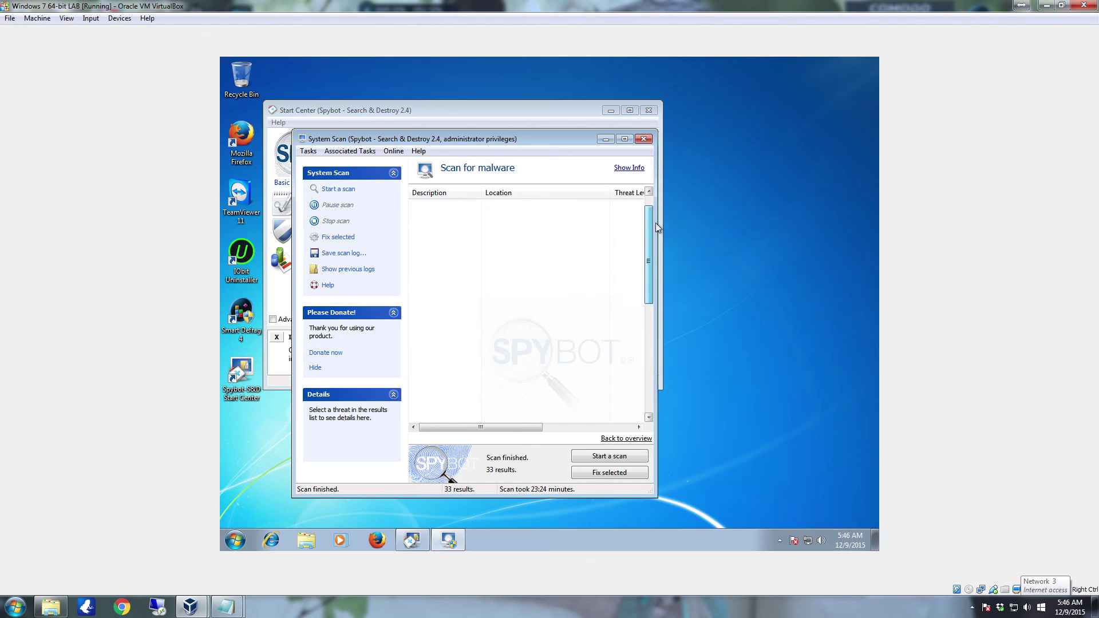
click(623, 471)
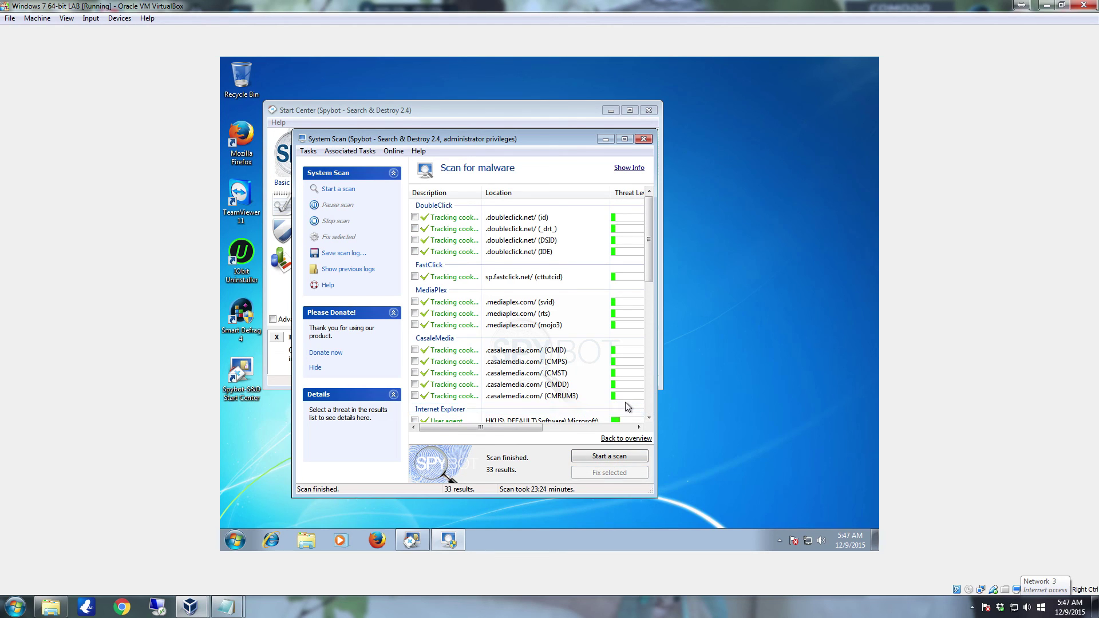
click(643, 139)
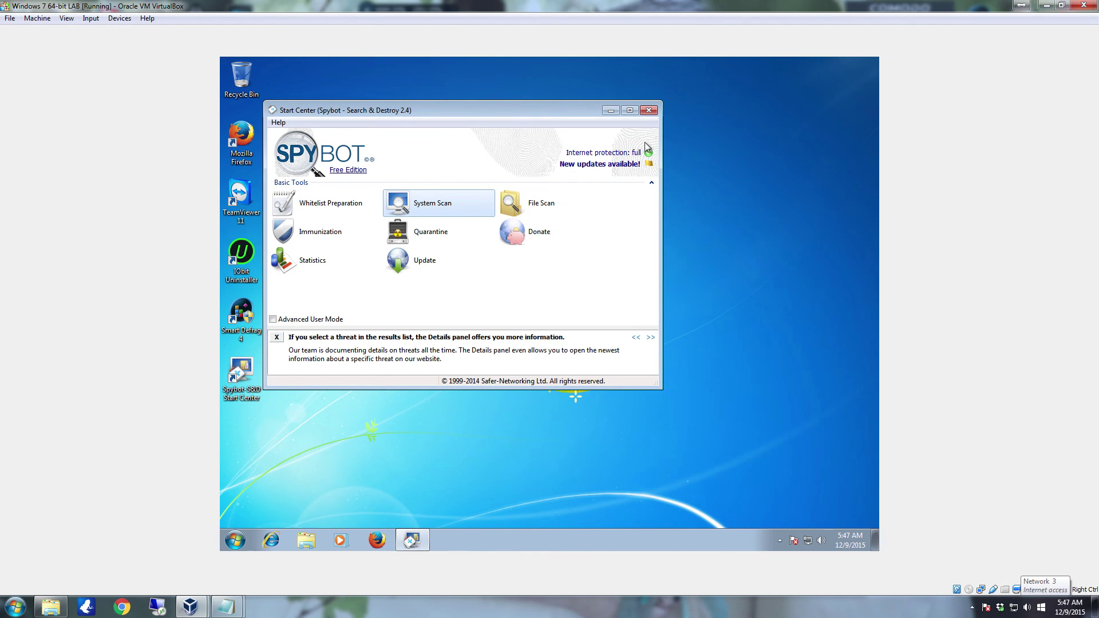